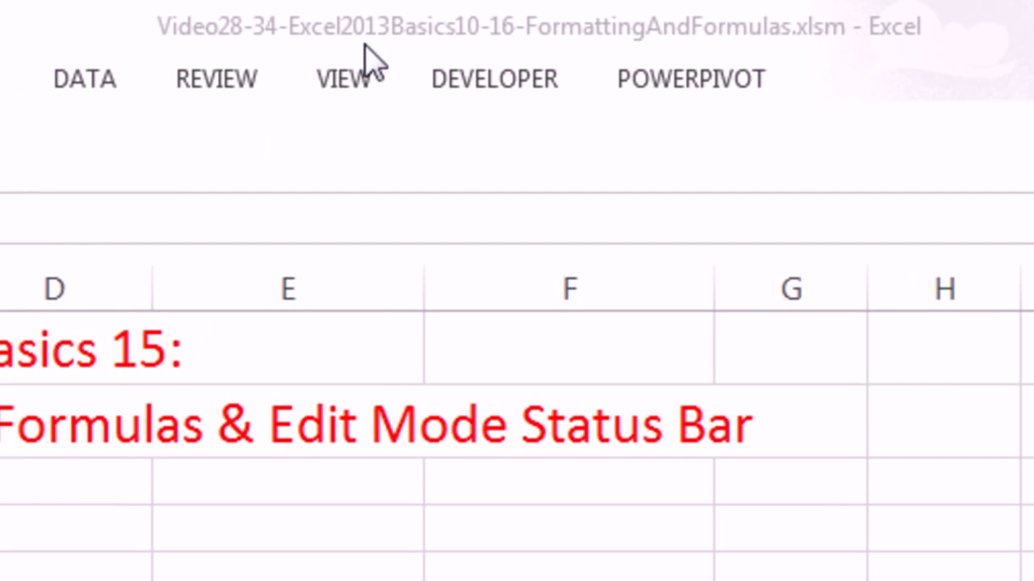
# - Enter =b17-e17 in F17, fill it down to F21, and inspect the formula with F2
pyautogui.click(318, 39)
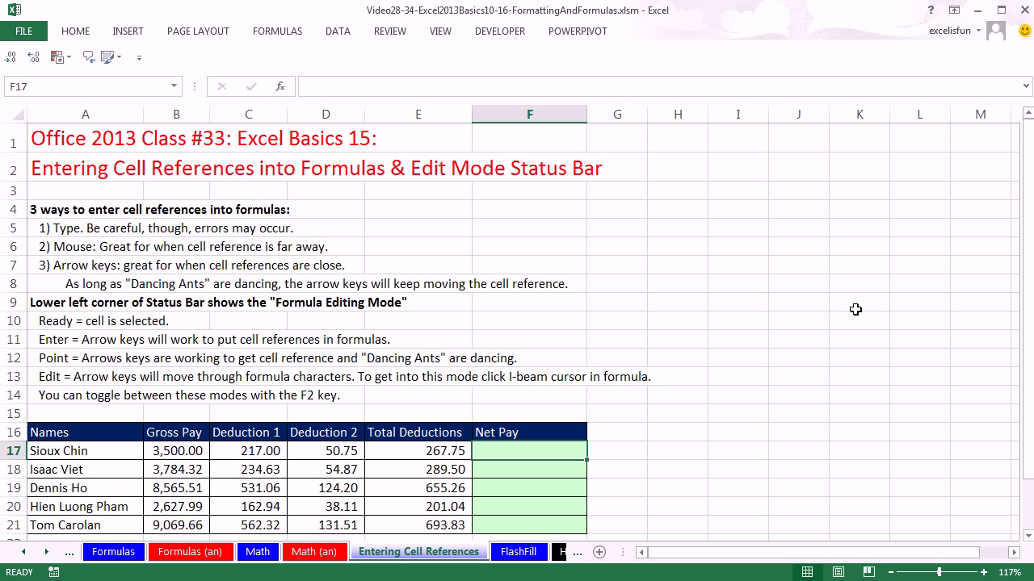
pyautogui.write('=')
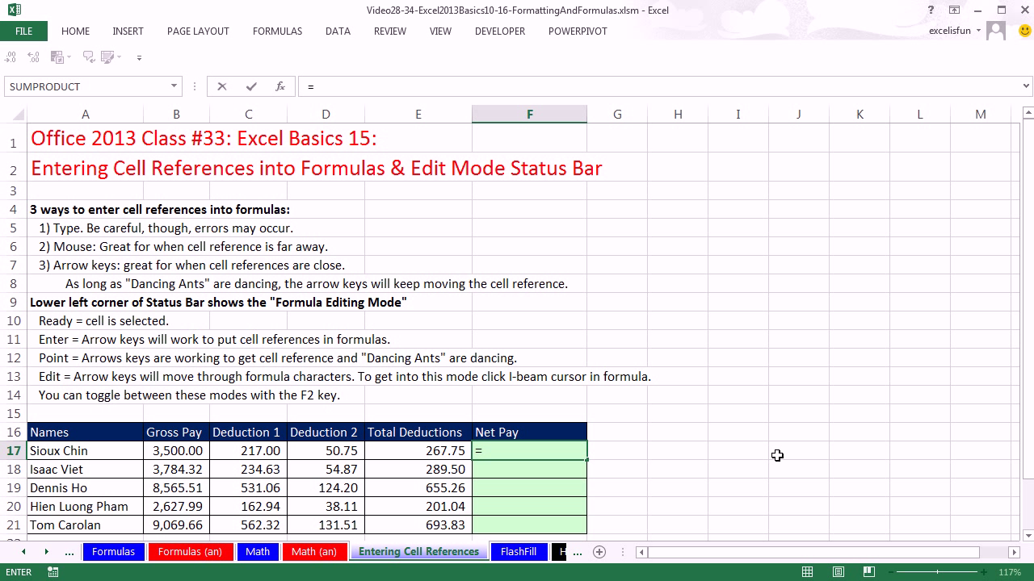
pyautogui.write('b17-')
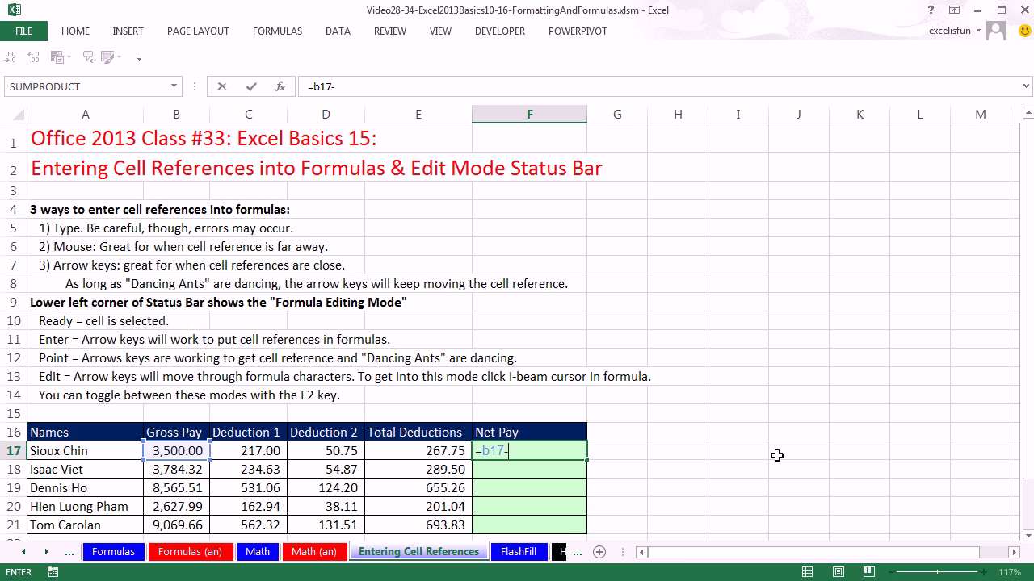
pyautogui.write('e1')
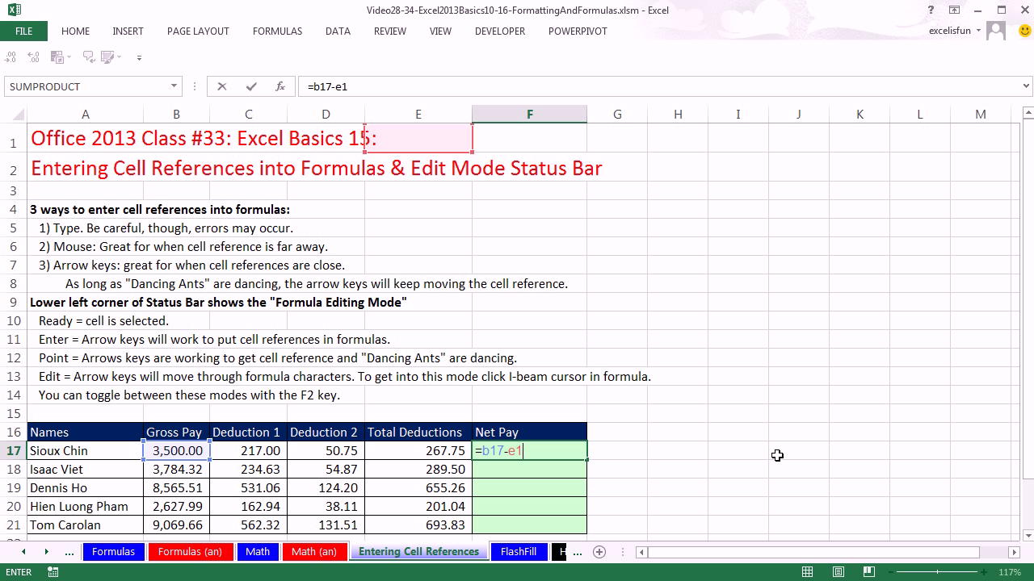
pyautogui.write('7')
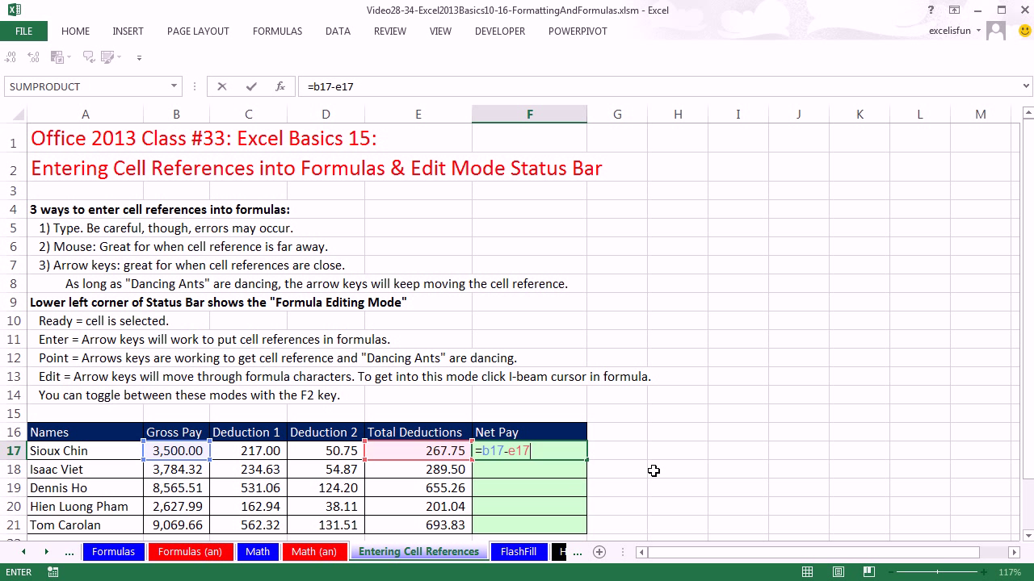
pyautogui.hotkey('ctrl', 'Return')
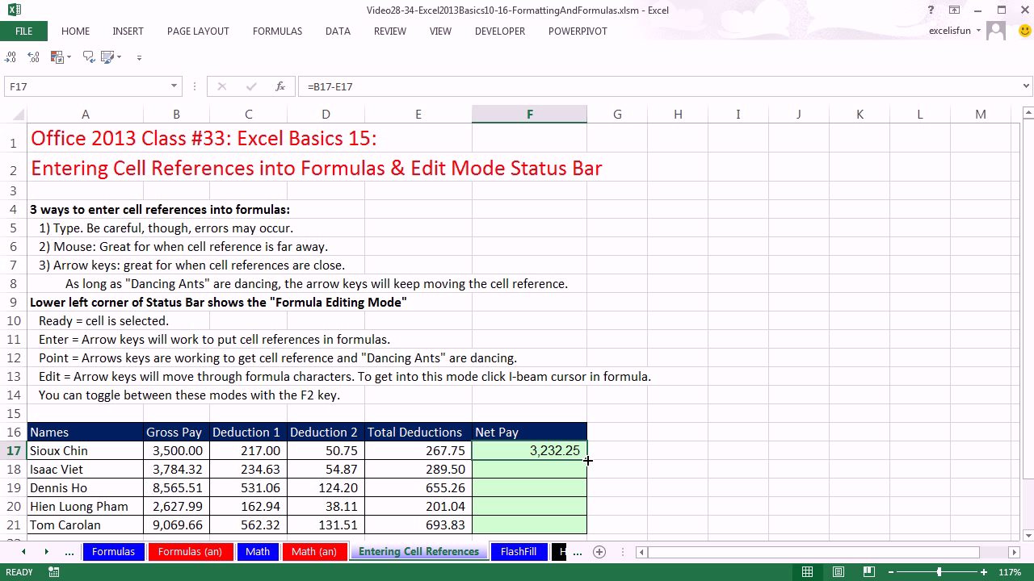
pyautogui.doubleClick(587, 460)
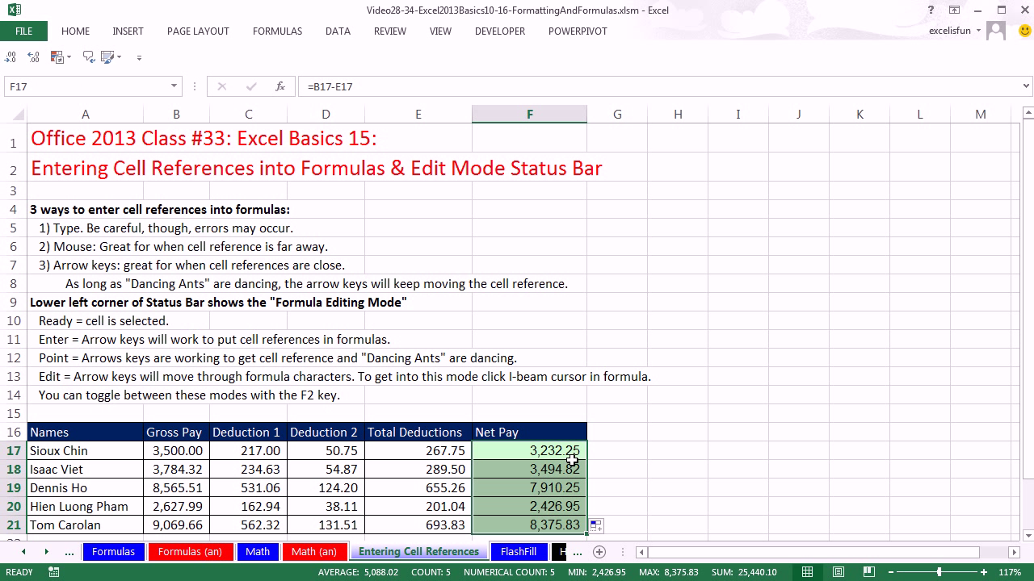
pyautogui.press('F2')
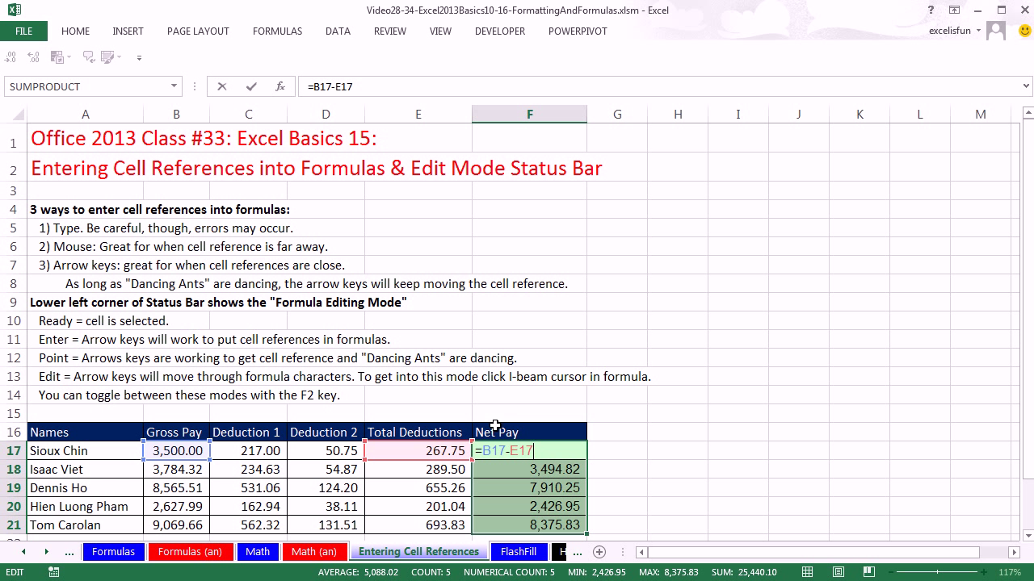
pyautogui.press('Escape')
# - Clear F17:F21, then build =B17-E17 in F17 by clicking B17 and E17
pyautogui.press('Delete')
pyautogui.click(580, 449)
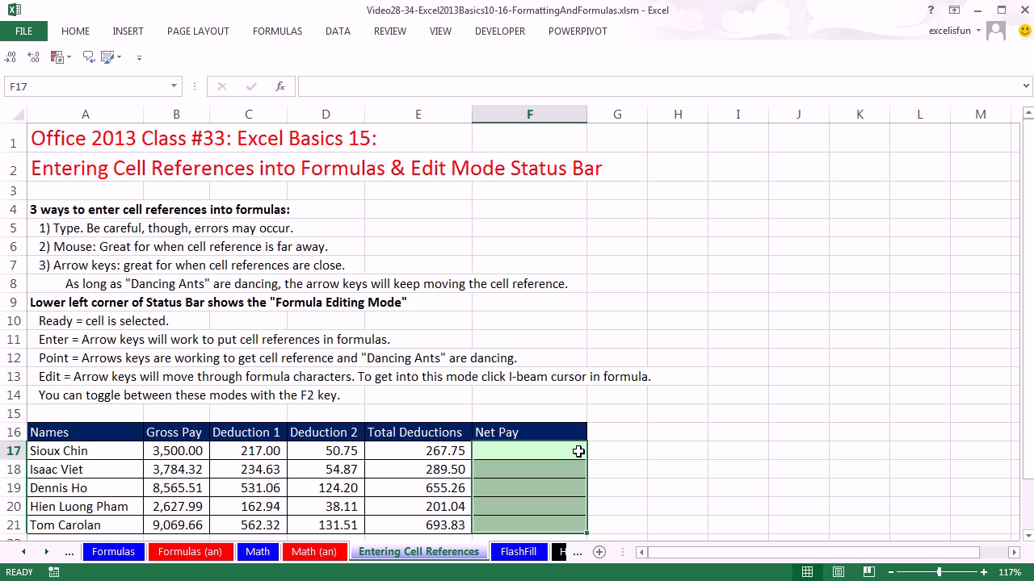
pyautogui.write('=')
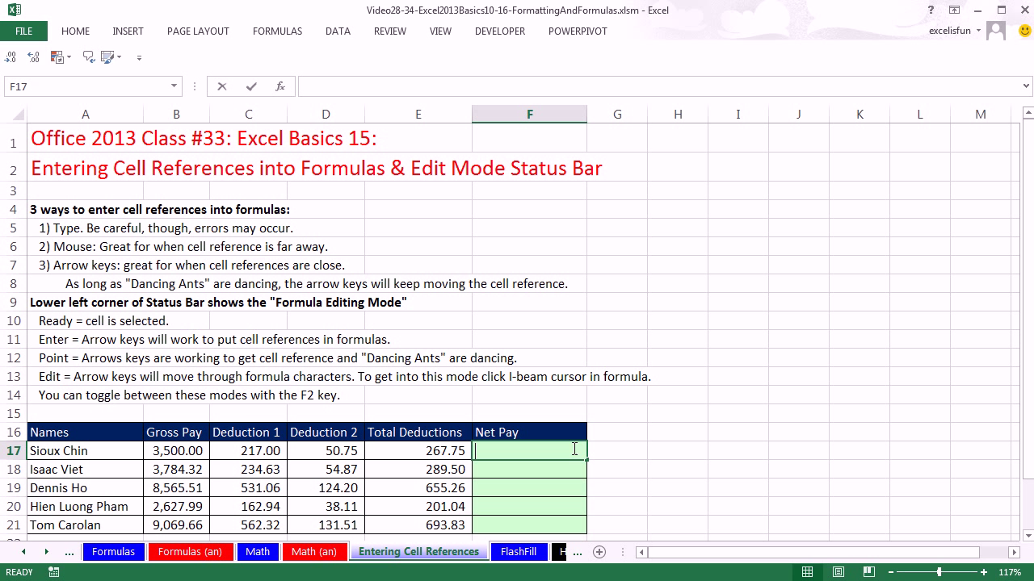
pyautogui.click(162, 452)
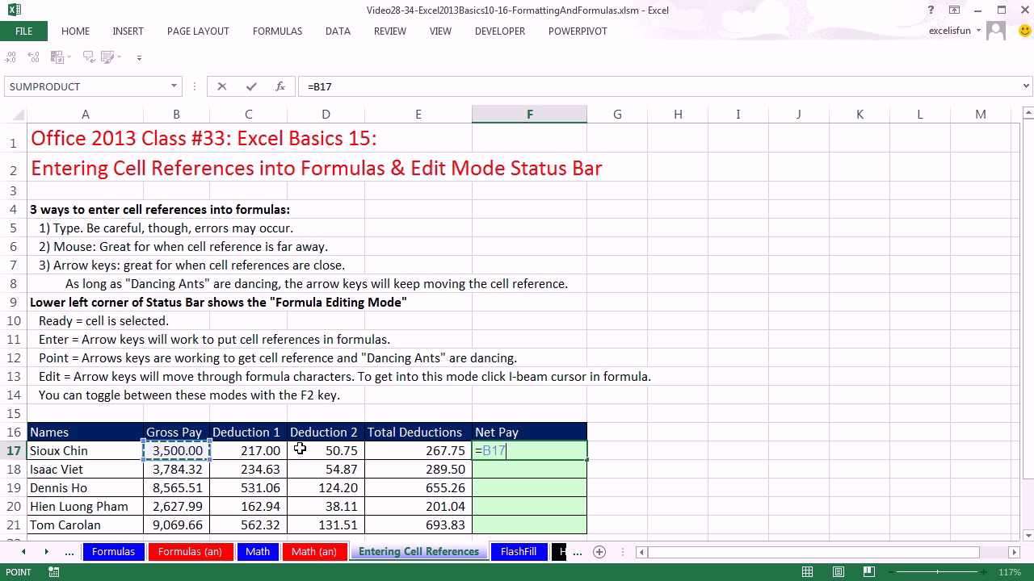
pyautogui.write('-')
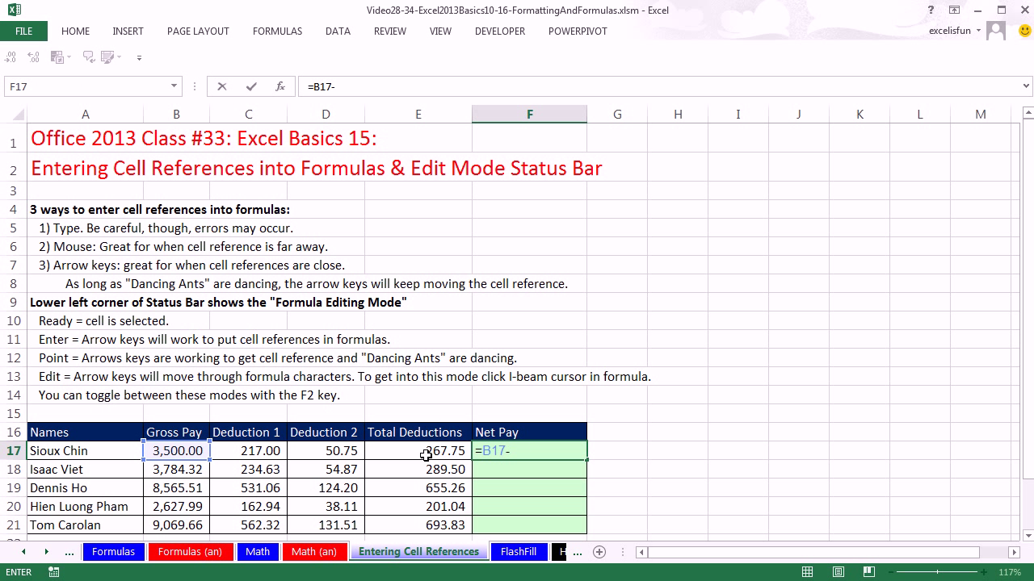
pyautogui.click(423, 454)
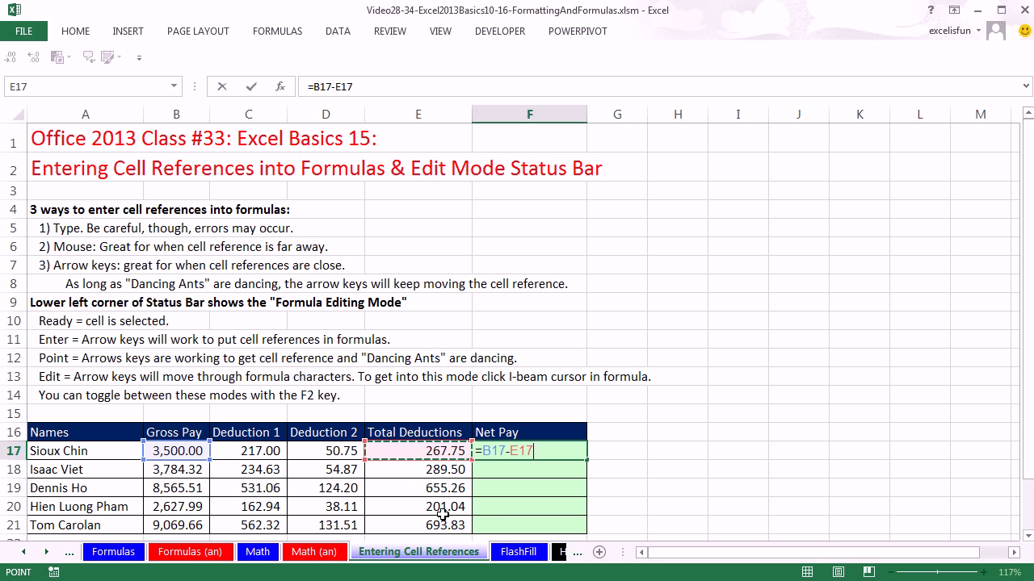
pyautogui.hotkey('ctrl', 'Return')
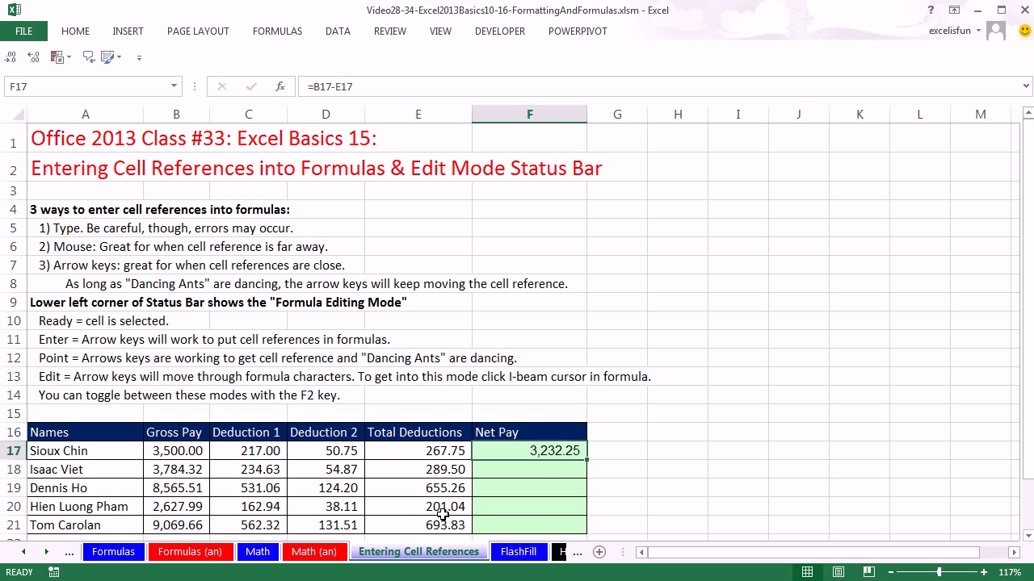
# - Start the formula again by pointing with arrow keys, then cancel it
pyautogui.write('=')
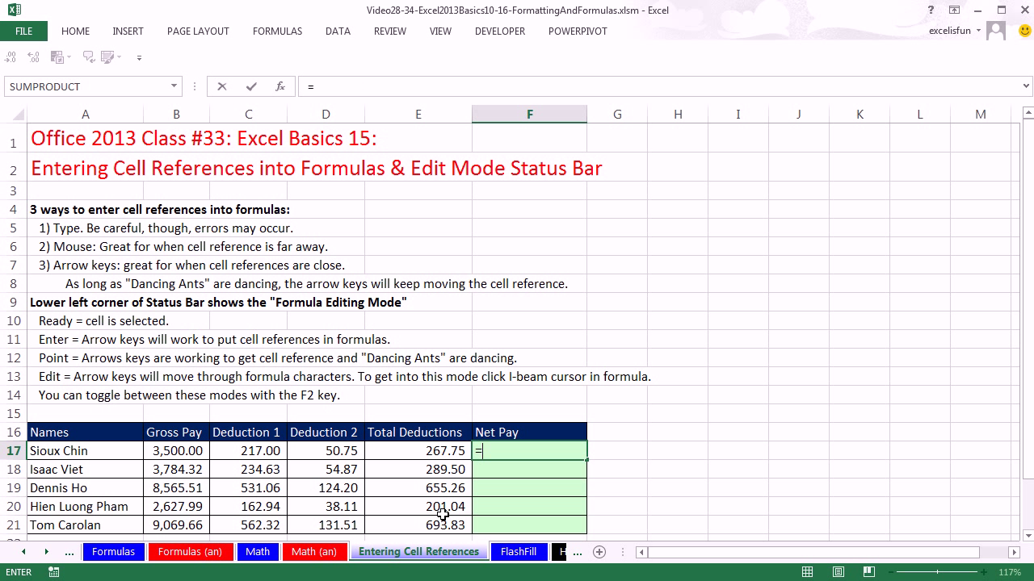
pyautogui.press('Left')
pyautogui.press('Left')
pyautogui.press('Left')
pyautogui.press('Left')
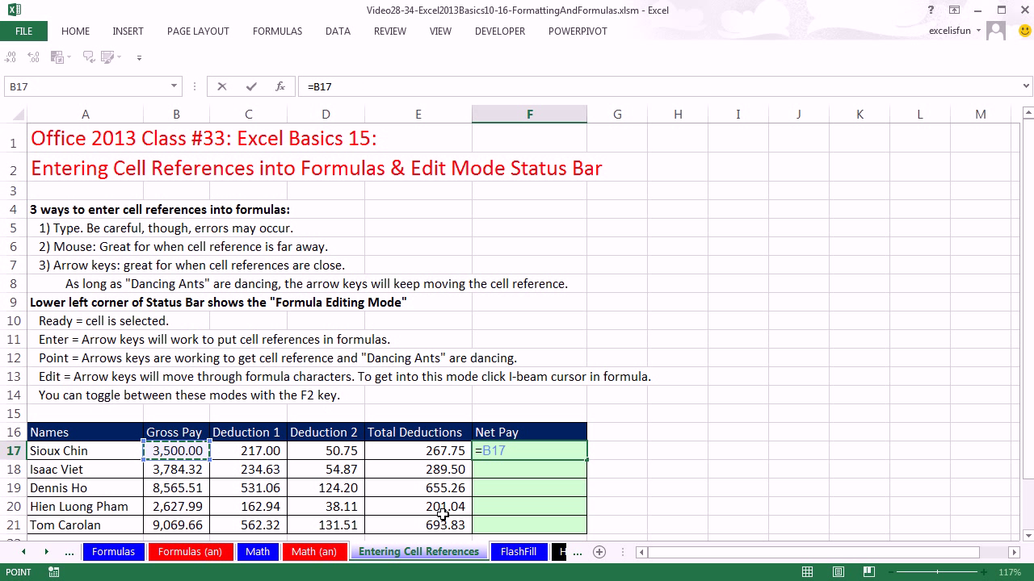
pyautogui.write('-')
pyautogui.press('Left')
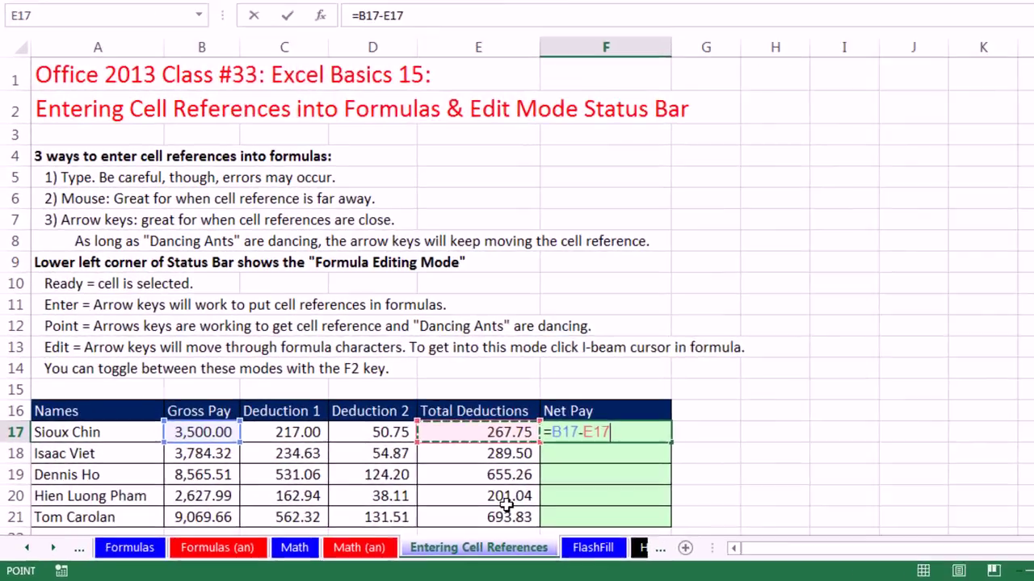
pyautogui.press('Escape')
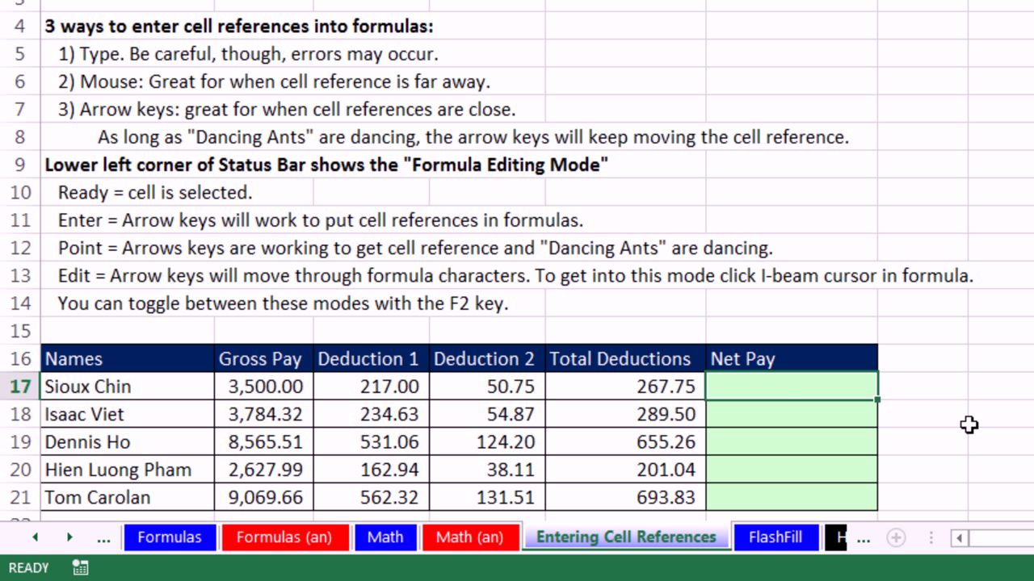
pyautogui.write('=')
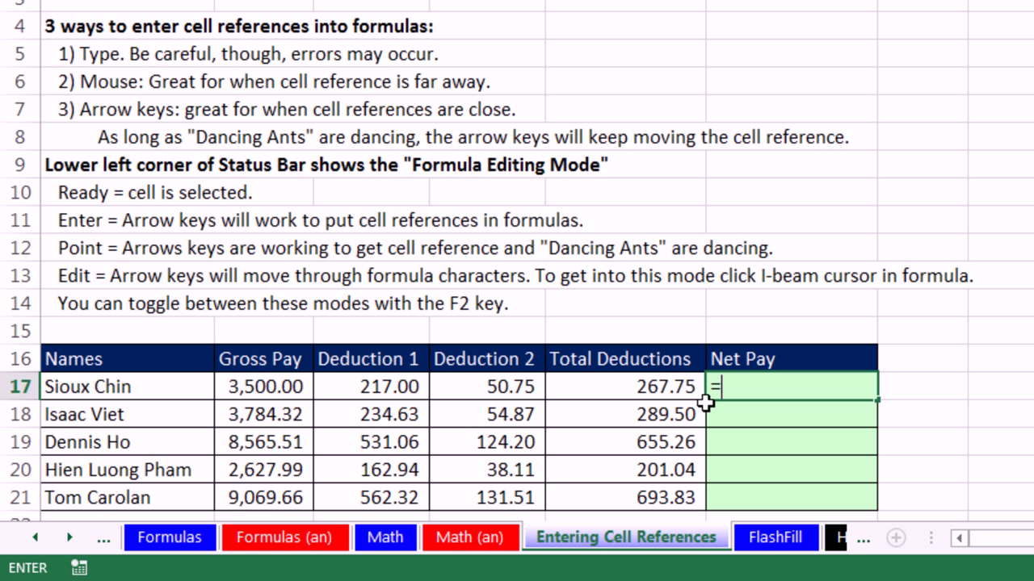
pyautogui.press('Left')
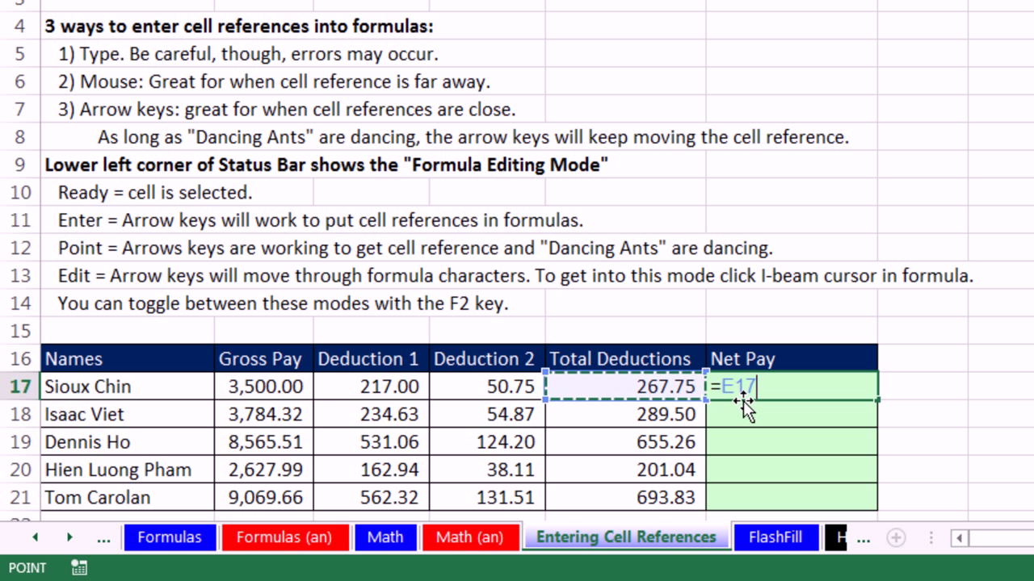
pyautogui.press('Left')
pyautogui.press('Left')
pyautogui.press('Left')
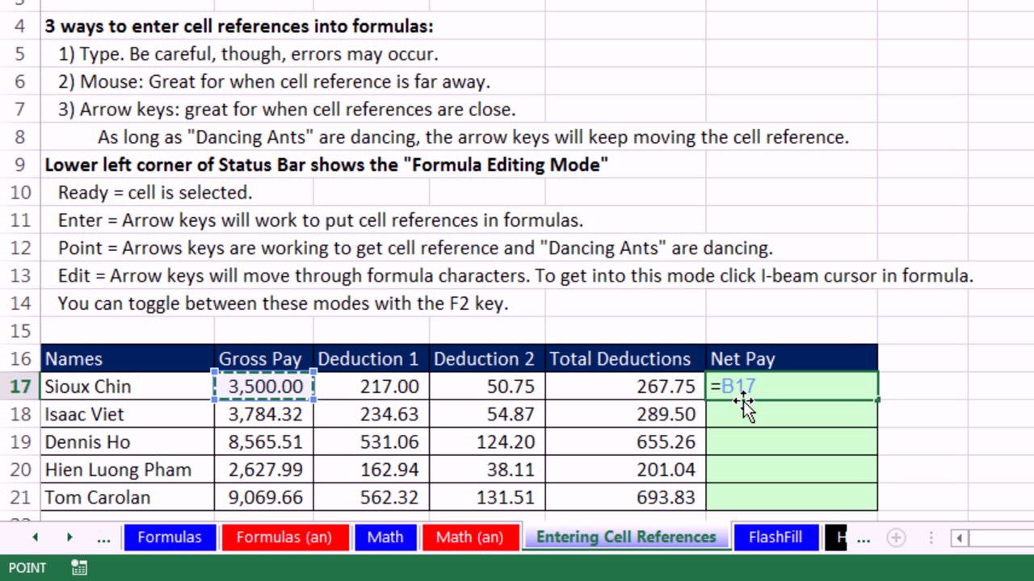
pyautogui.press('Right')
pyautogui.press('Left')
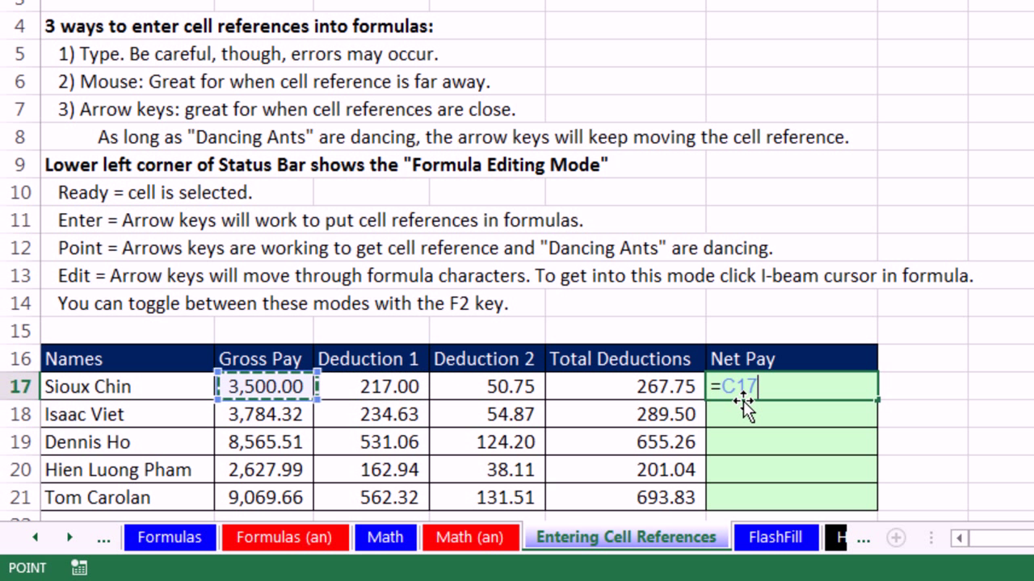
pyautogui.press('Right')
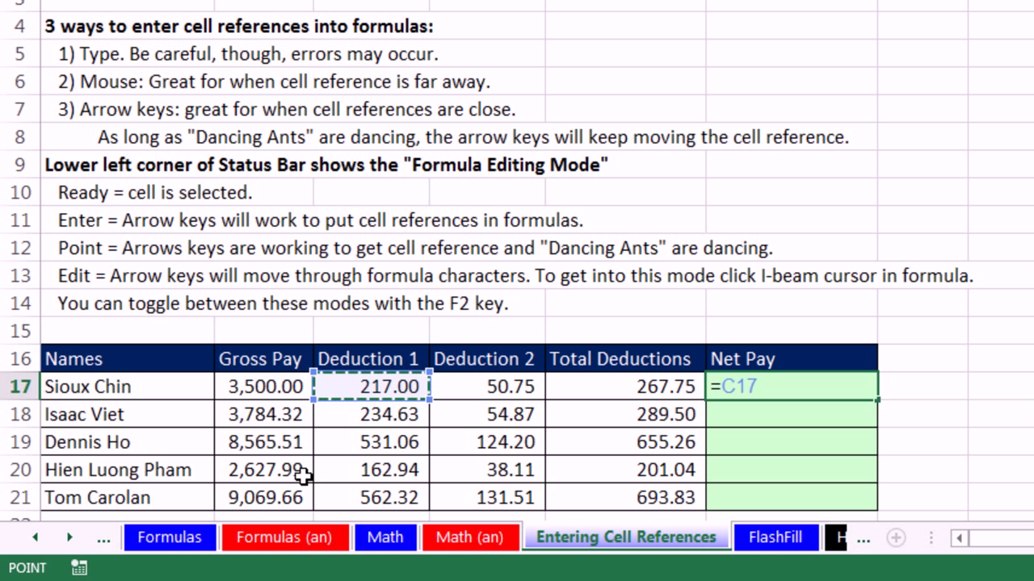
pyautogui.press('Left')
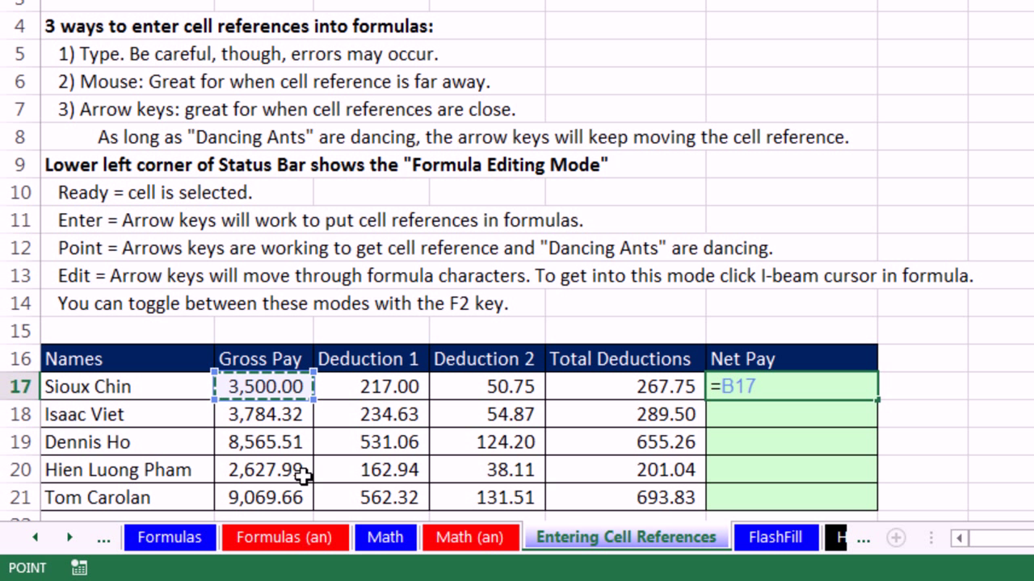
pyautogui.write('-')
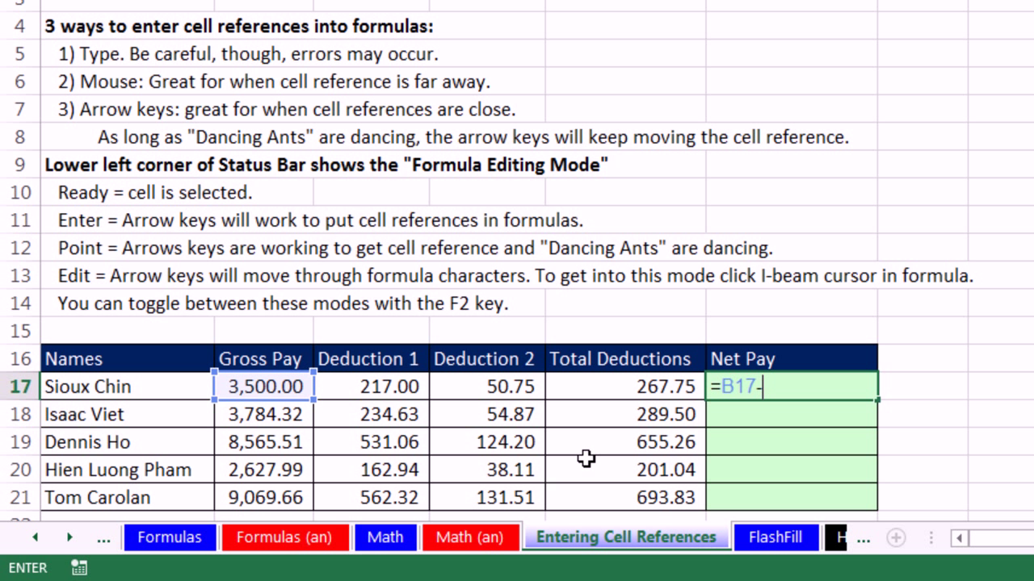
pyautogui.press('Left')
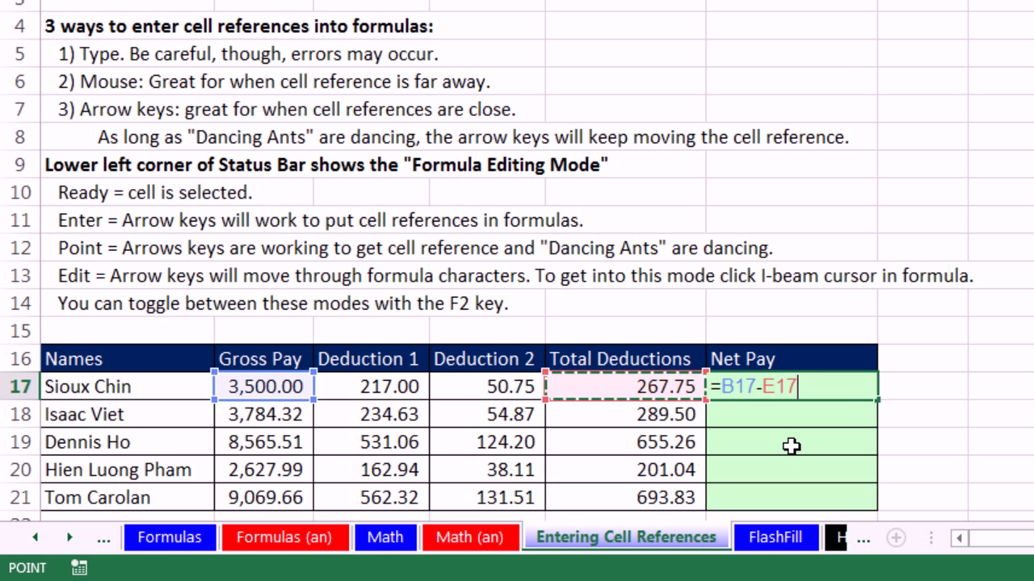
pyautogui.press('Left')
pyautogui.press('Right')
pyautogui.press('BackSpace')
pyautogui.press('BackSpace')
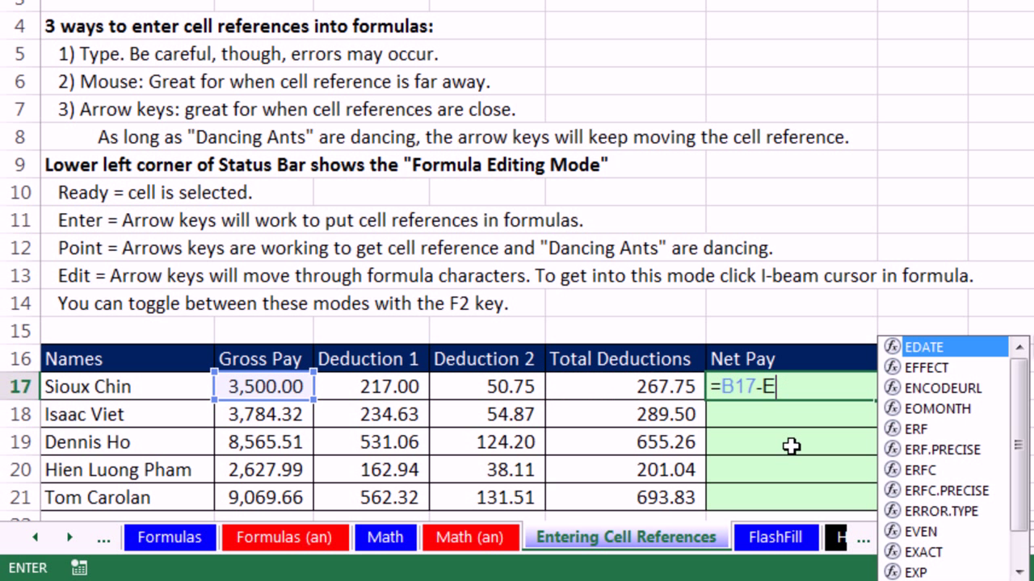
pyautogui.press('BackSpace')
pyautogui.press('BackSpace')
pyautogui.press('BackSpace')
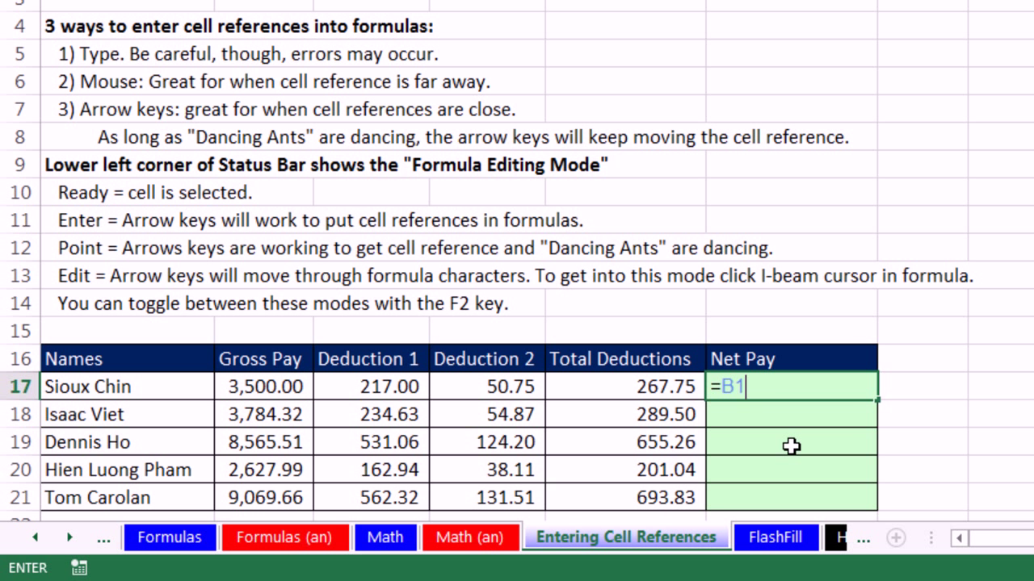
pyautogui.press('BackSpace')
pyautogui.press('BackSpace')
pyautogui.press('Escape')
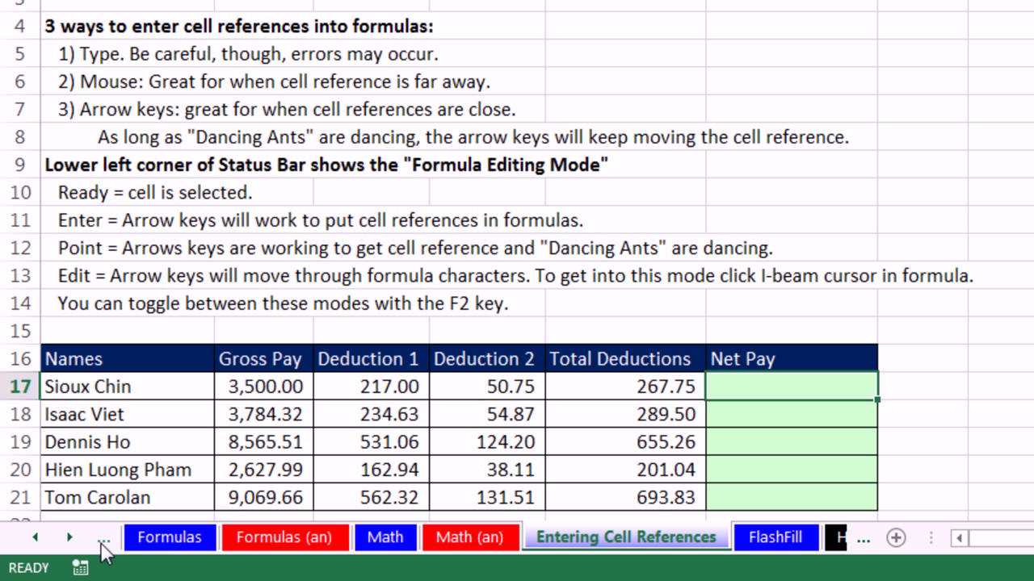
# - Begin F17's formula as =B17- by arrowing left to the Gross Pay cell
pyautogui.write('=')
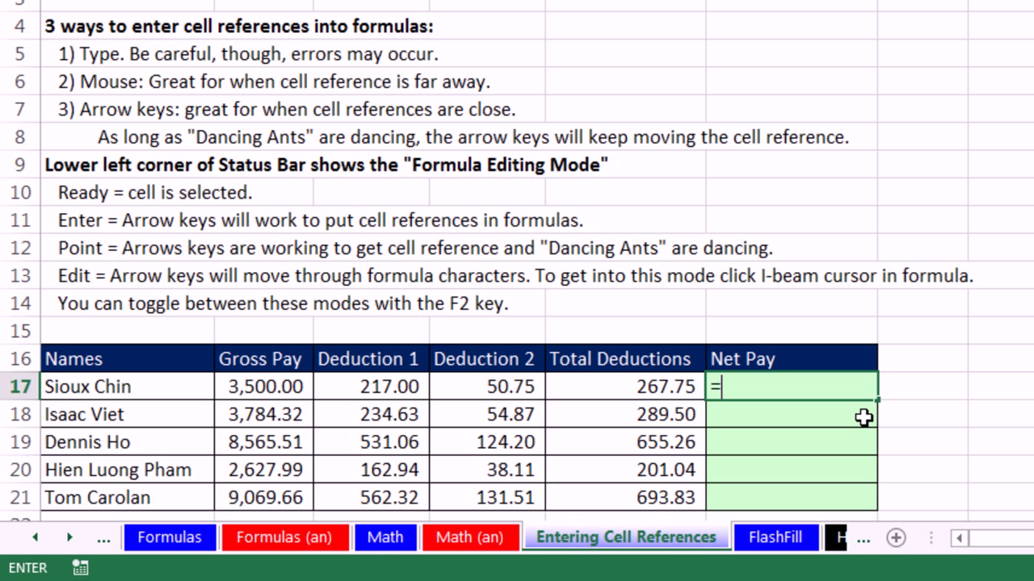
pyautogui.press('Left')
pyautogui.press('Left')
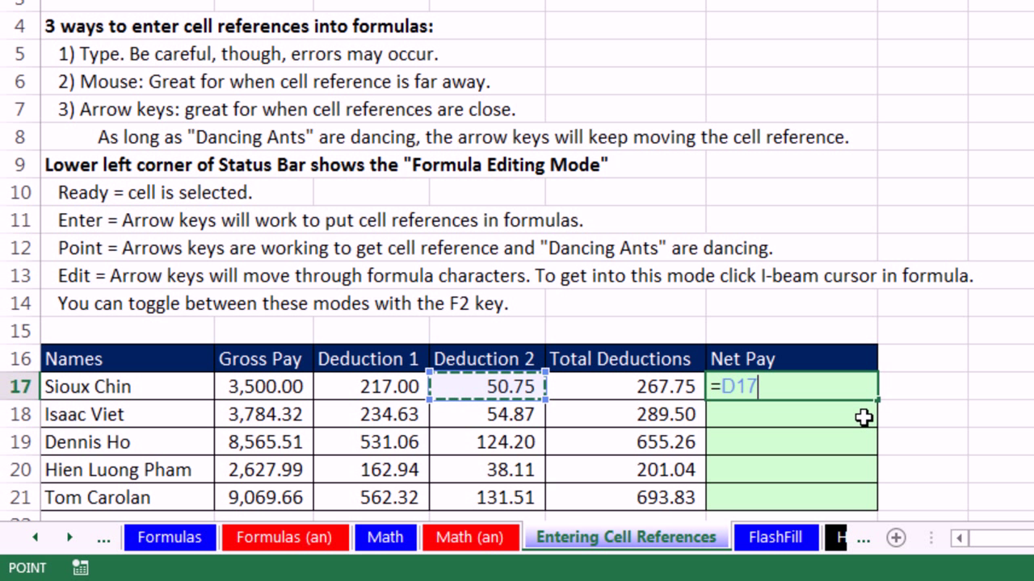
pyautogui.press('Left')
pyautogui.press('Left')
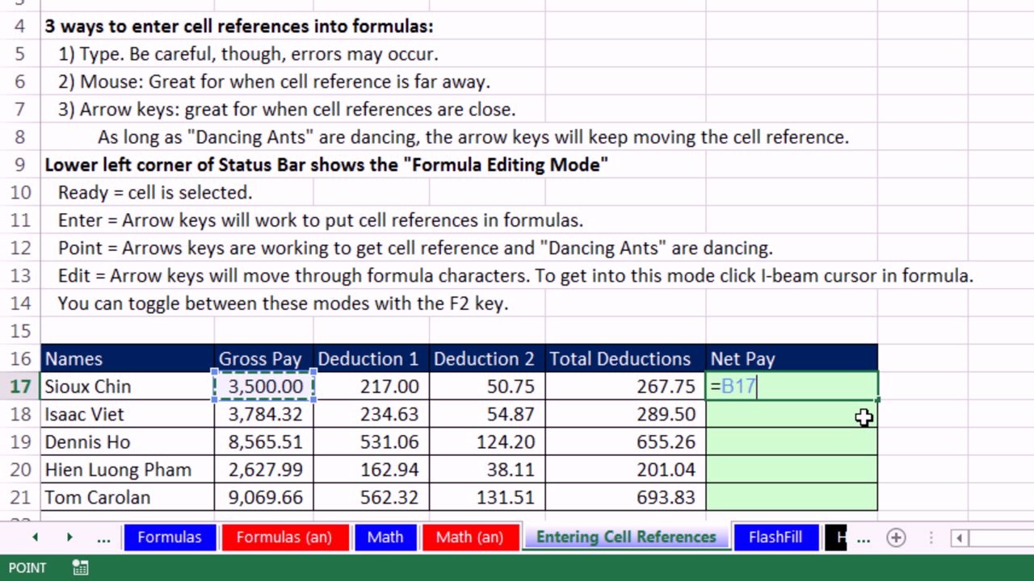
pyautogui.write('-')
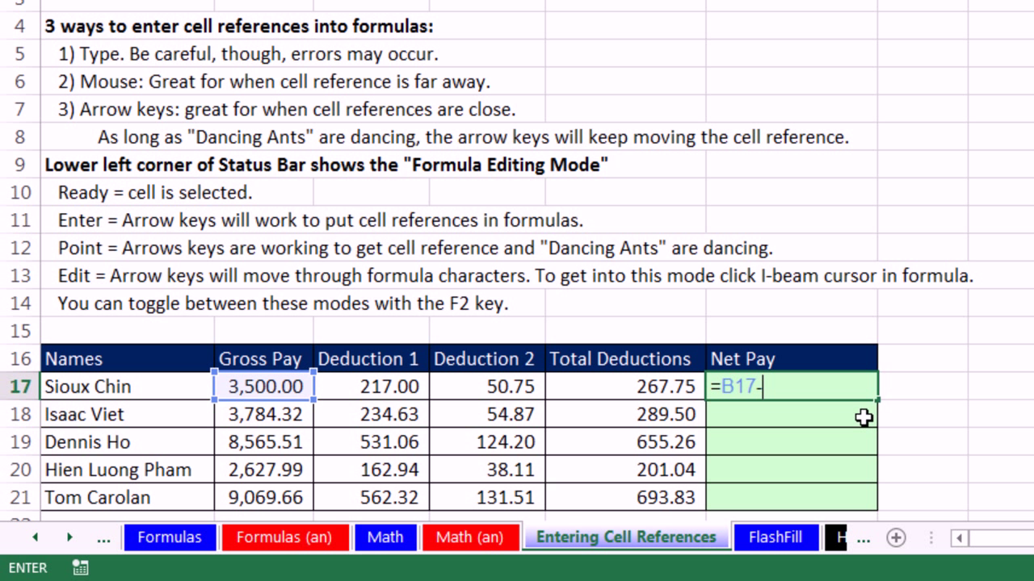
# - Switch to Edit mode and move the cursor through the formula's characters
pyautogui.click(754, 386)
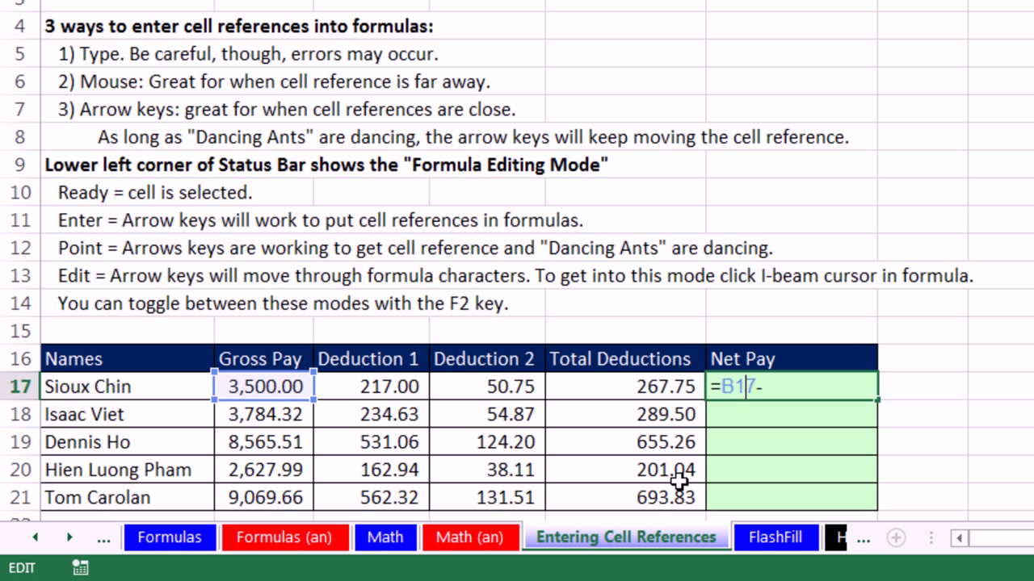
pyautogui.press('Left')
pyautogui.press('Left')
pyautogui.press('Right')
pyautogui.press('Right')
pyautogui.press('Right')
pyautogui.press('Left')
pyautogui.press('Left')
pyautogui.press('Right')
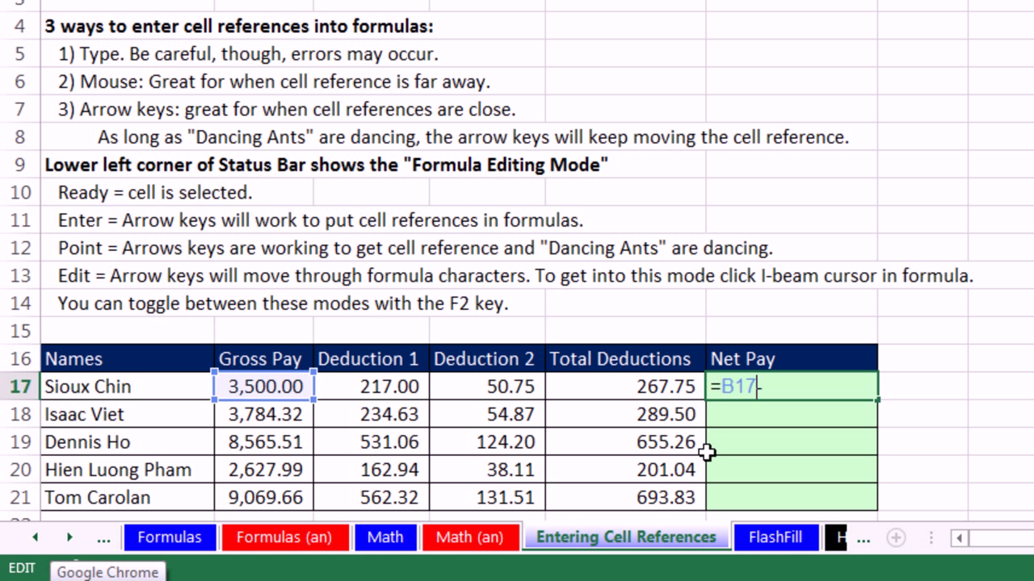
pyautogui.press('Left')
pyautogui.press('Left')
pyautogui.press('Right')
pyautogui.press('Right')
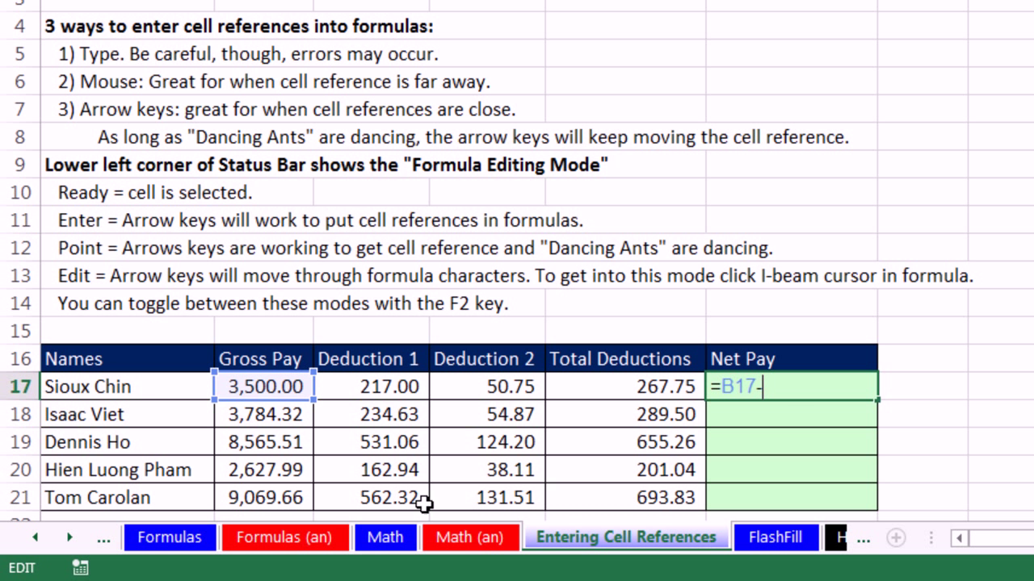
# - Toggle Edit/Enter modes with F2, point to E17, and fill =B17-E17 down to F21
pyautogui.press('F2')
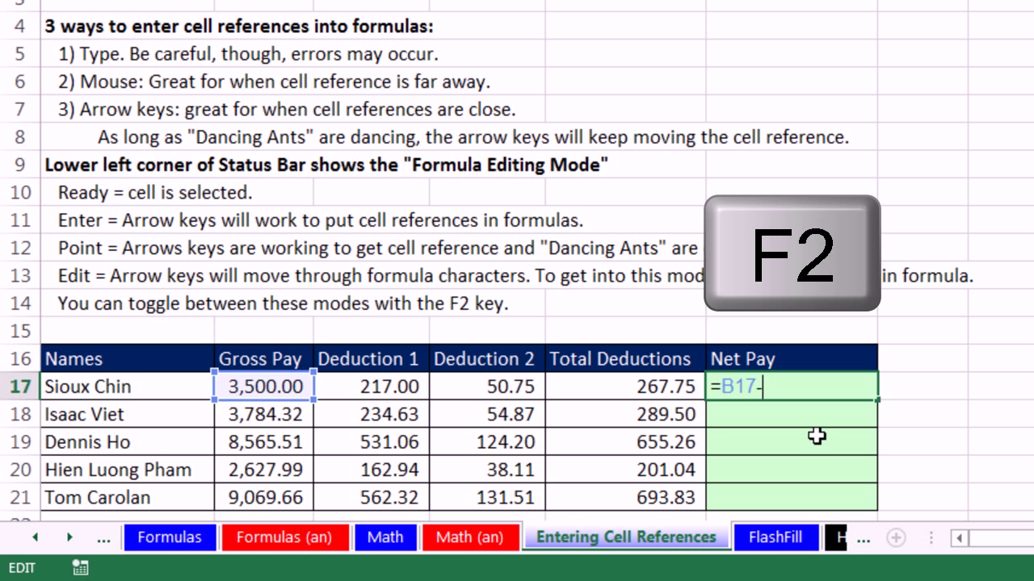
pyautogui.press('F2')
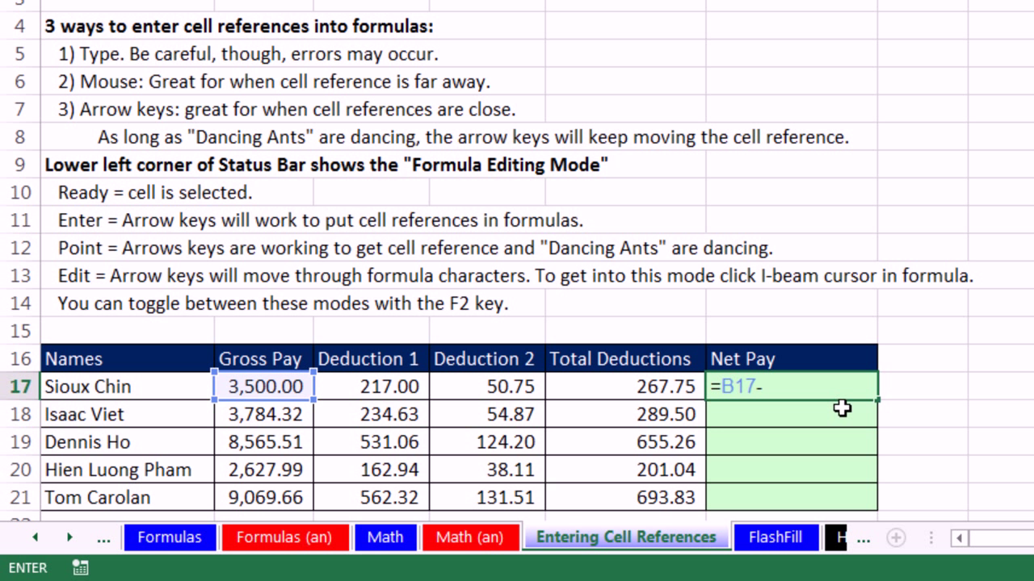
pyautogui.press('F2')
pyautogui.press('F2')
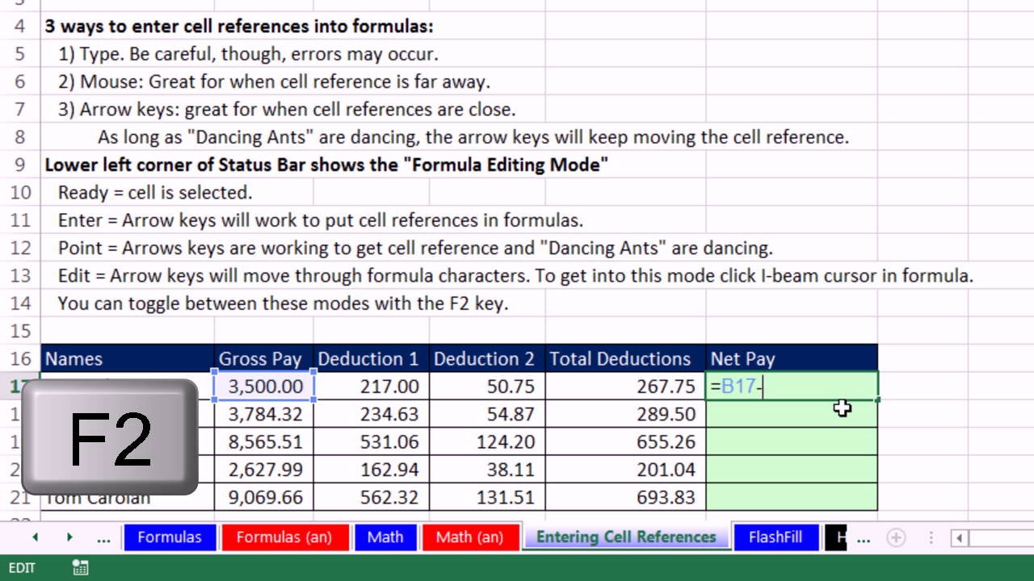
pyautogui.press('F2')
pyautogui.press('F2')
pyautogui.press('Left')
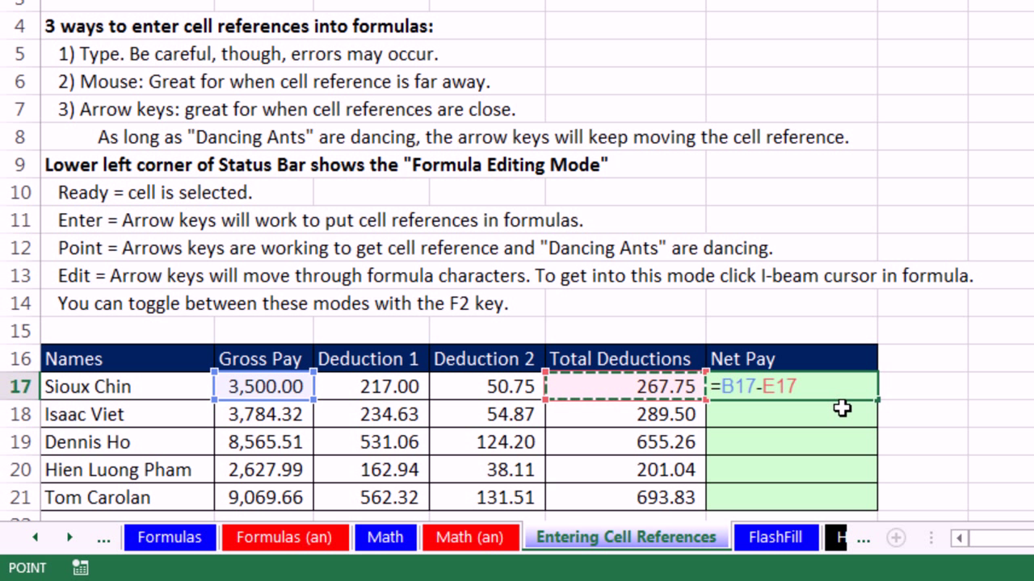
pyautogui.hotkey('ctrl', 'Return')
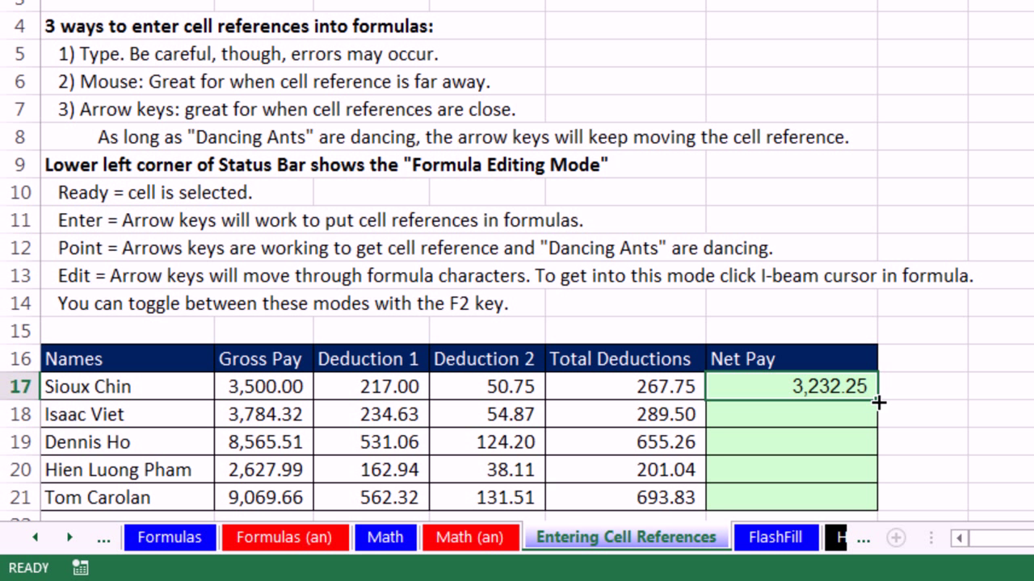
pyautogui.doubleClick(877, 399)
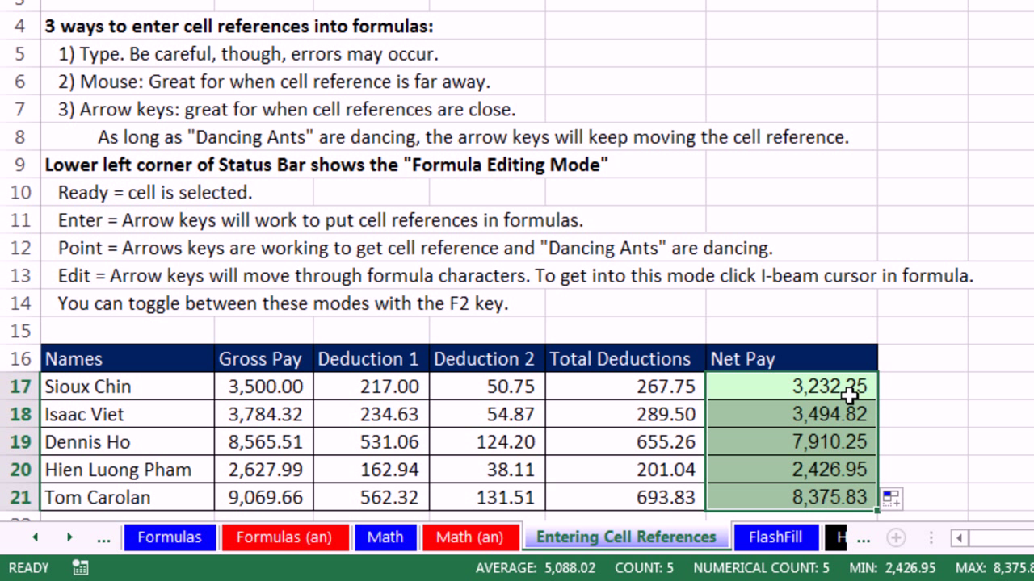
pyautogui.doubleClick(848, 388)
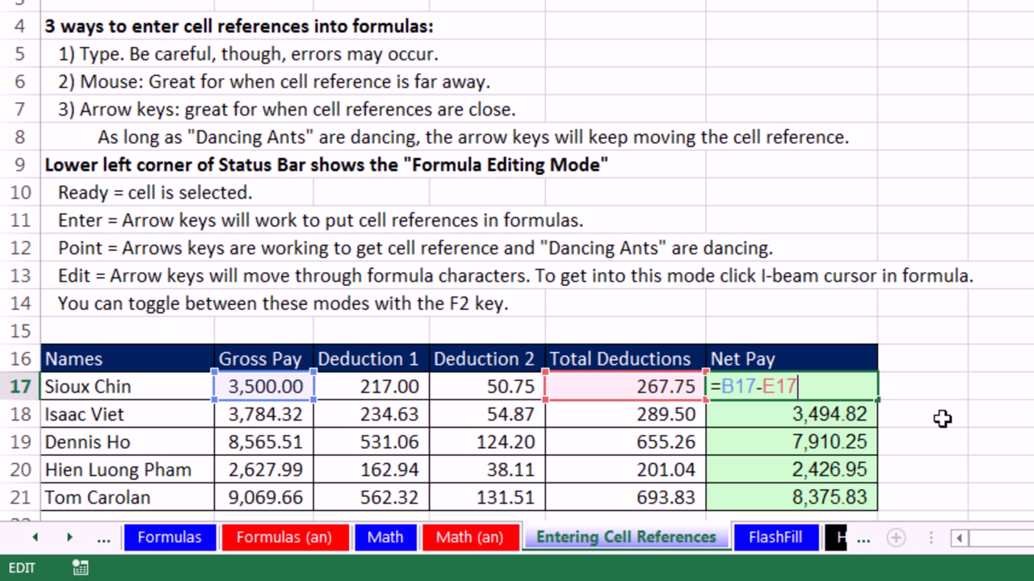